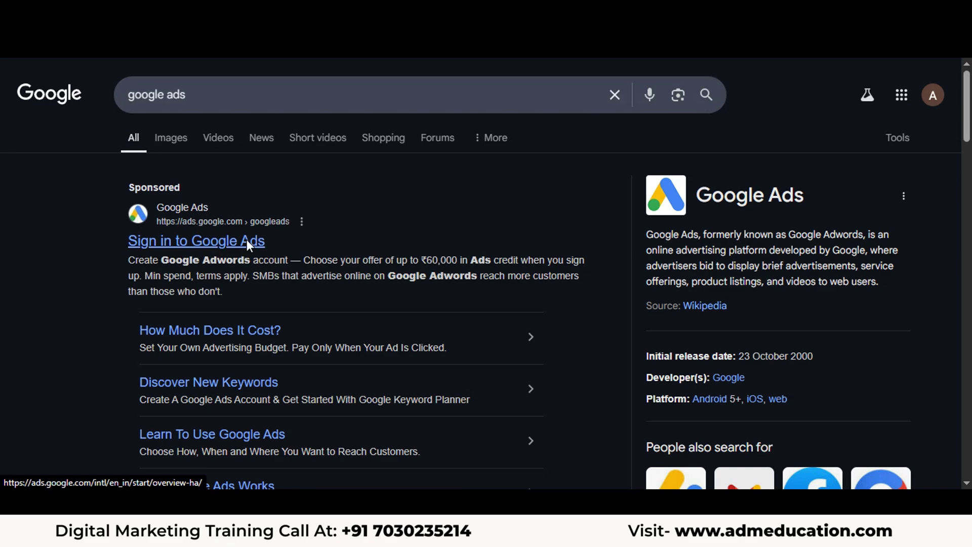
Open the Google Ads website from the sponsored search result and start the sign-up.
click(247, 239)
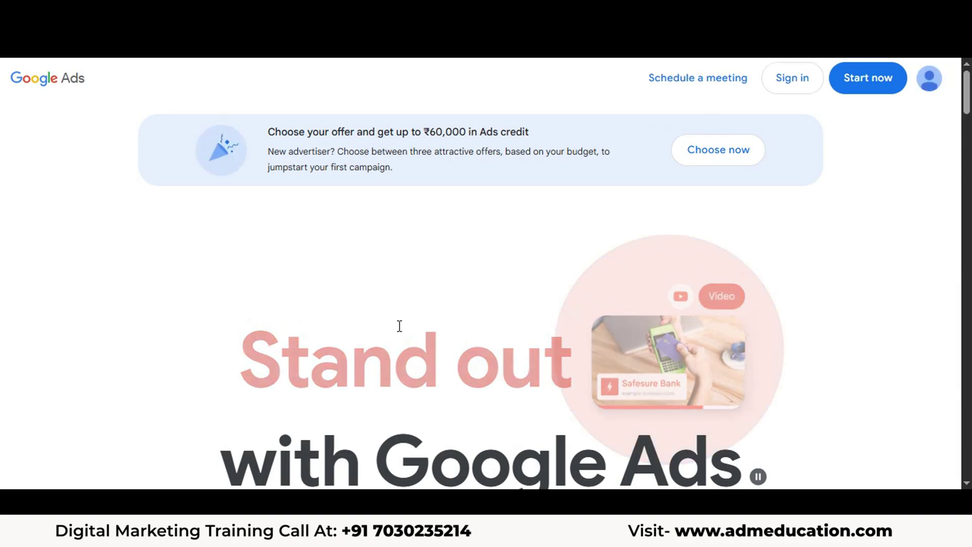
scroll(397, 326, down, 2)
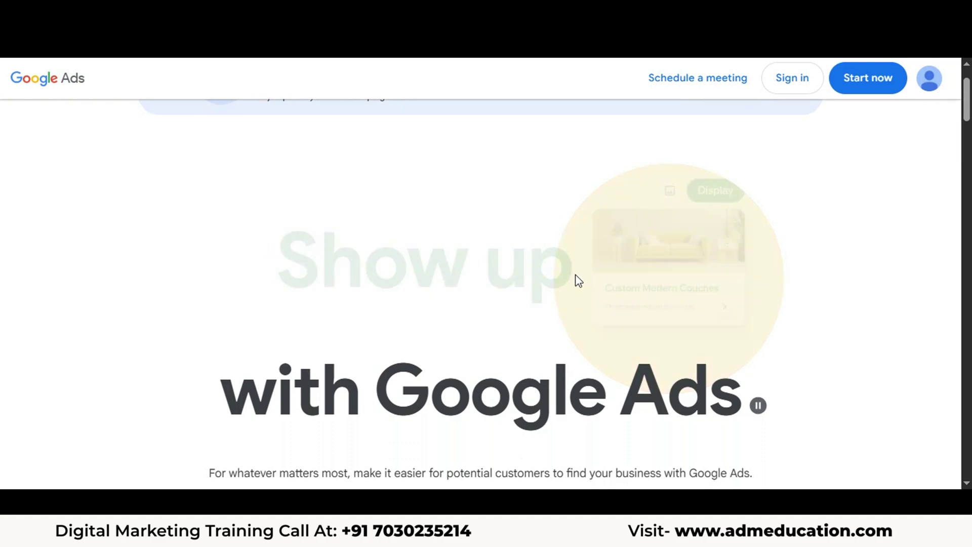
scroll(503, 259, up, 2)
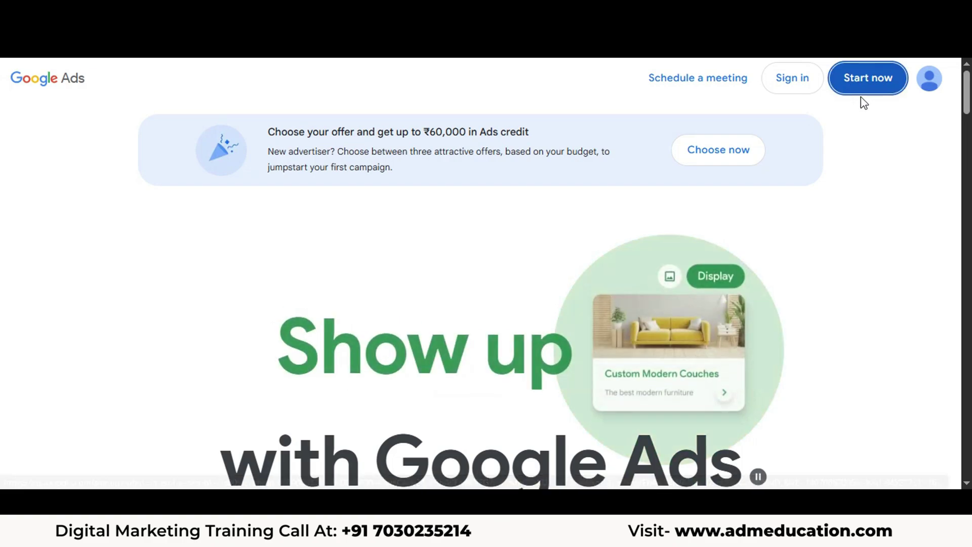
click(871, 89)
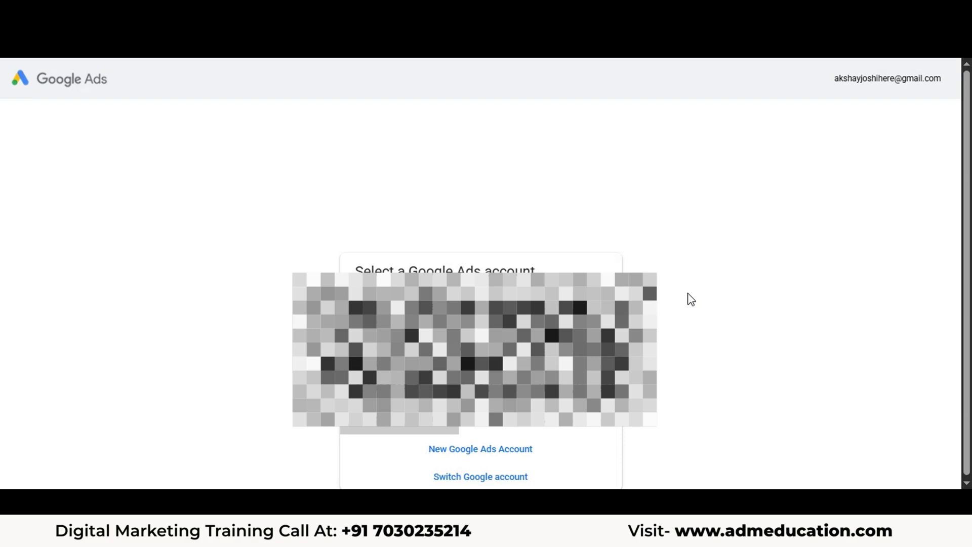
Create a new Google Ads account instead of finishing the existing setup, and dismiss the first-campaign introduction.
scroll(686, 297, down, 1)
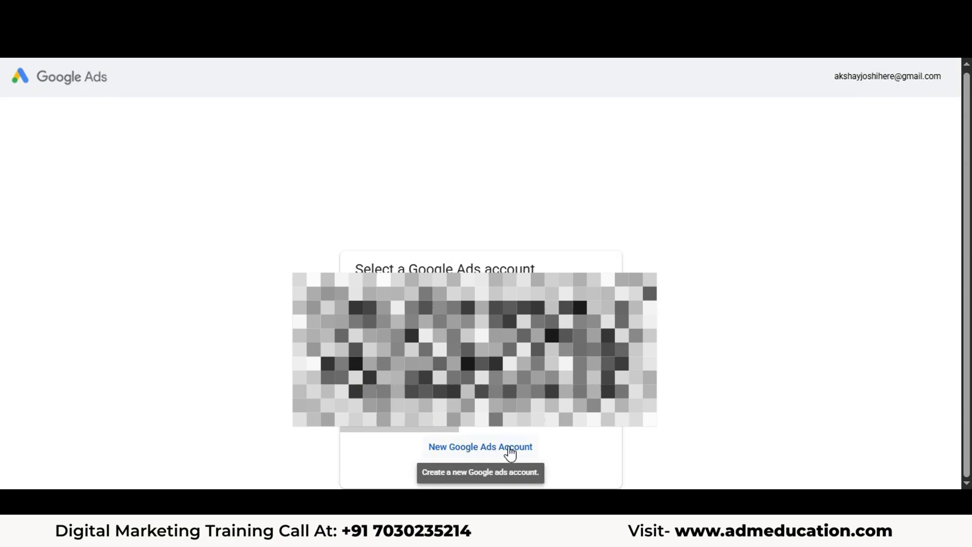
click(481, 447)
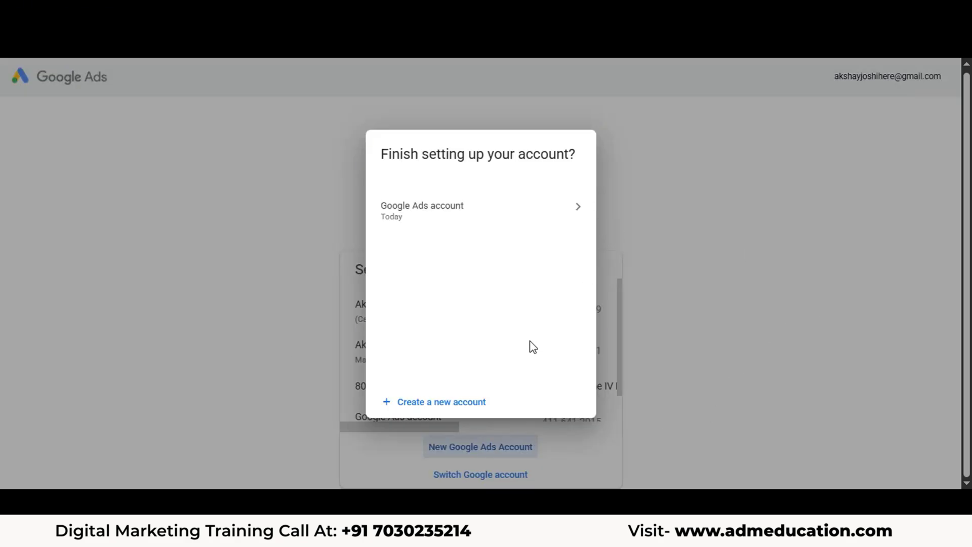
click(458, 405)
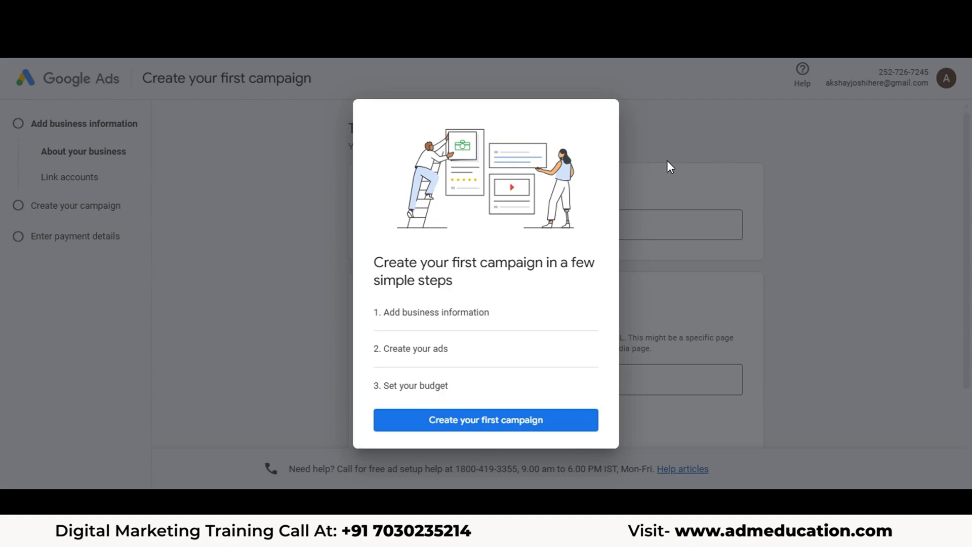
click(673, 150)
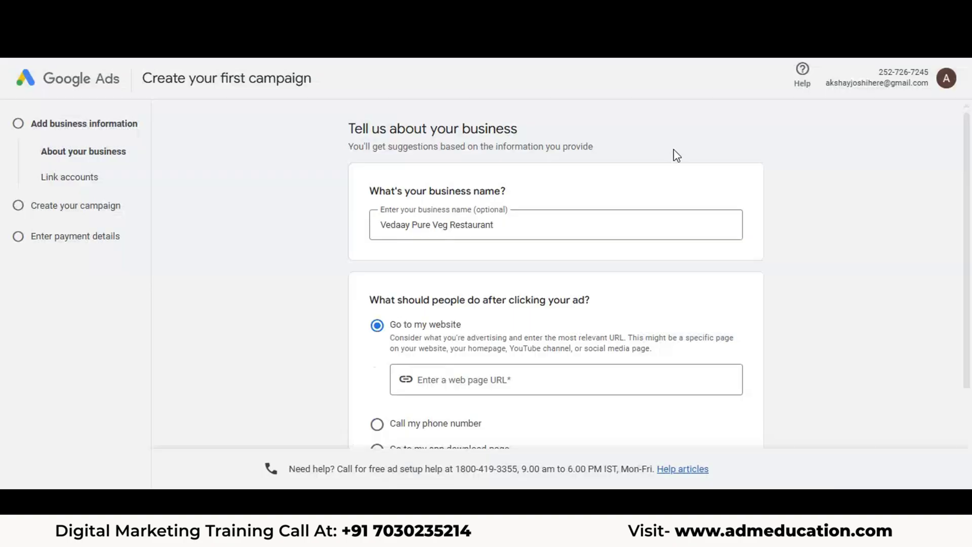
Dismiss the notification request and replace the business name with "ADM education Demo Course Account".
scroll(592, 281, down, 2)
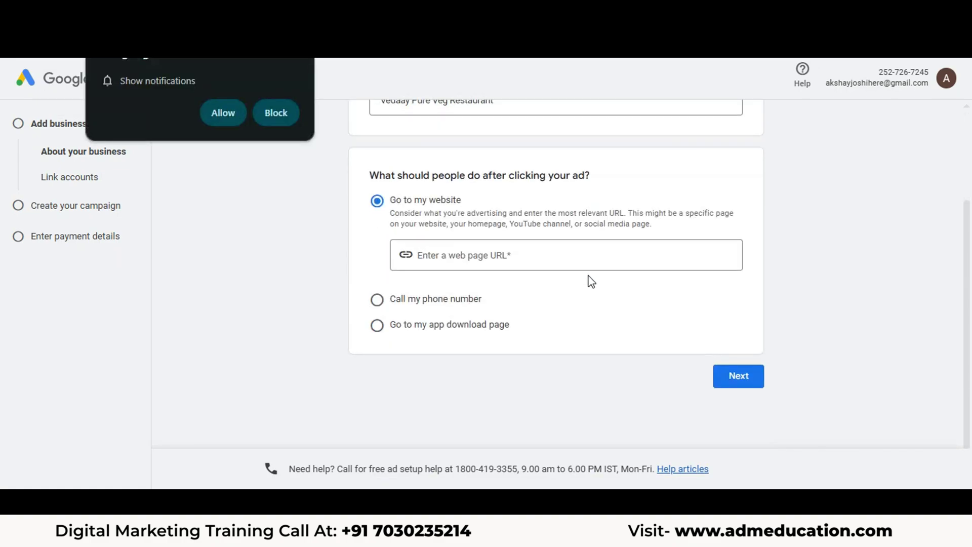
scroll(297, 203, up, 2)
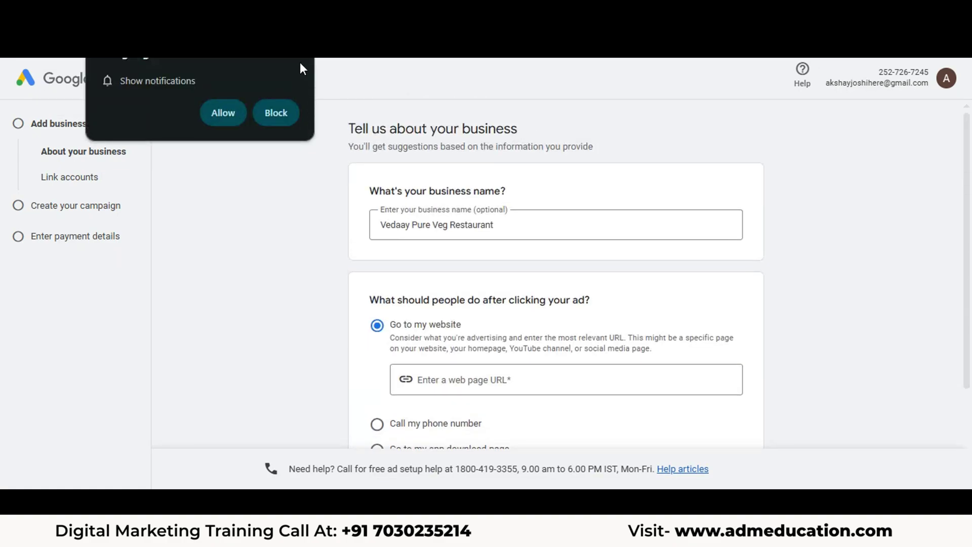
click(300, 63)
triple_click(620, 226)
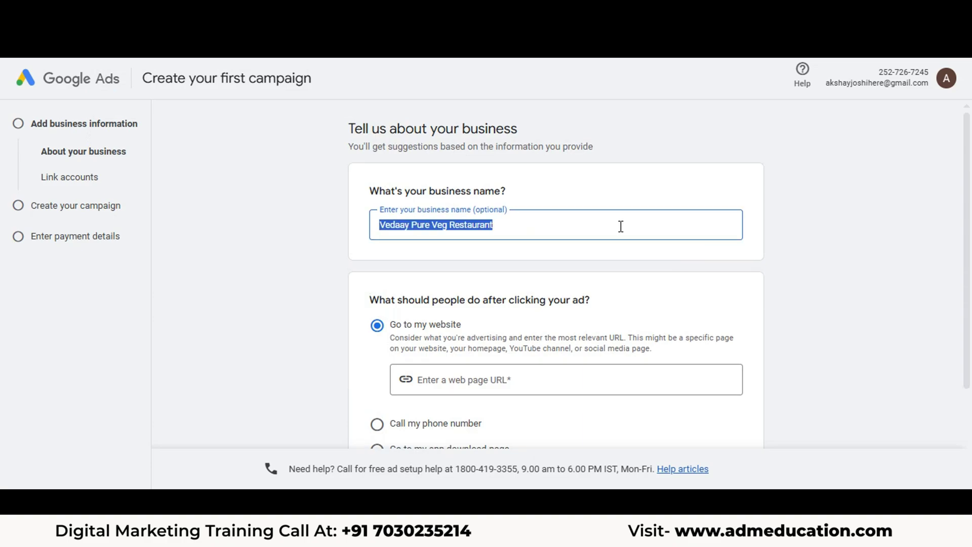
text(A)
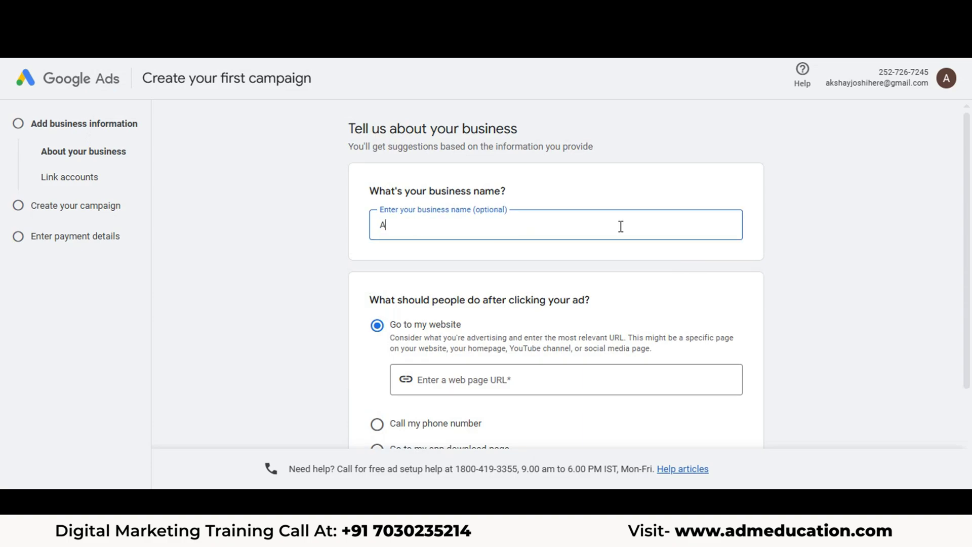
text(DM education Demo)
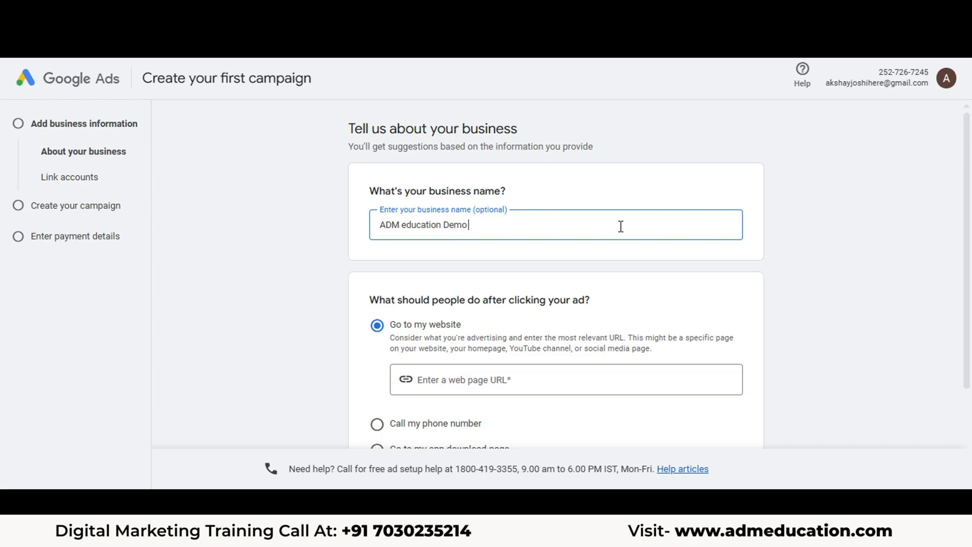
text( Course ASccoun)
key(BackSpace)
key(BackSpace)
key(BackSpace)
key(BackSpace)
text(ccount)
click(642, 188)
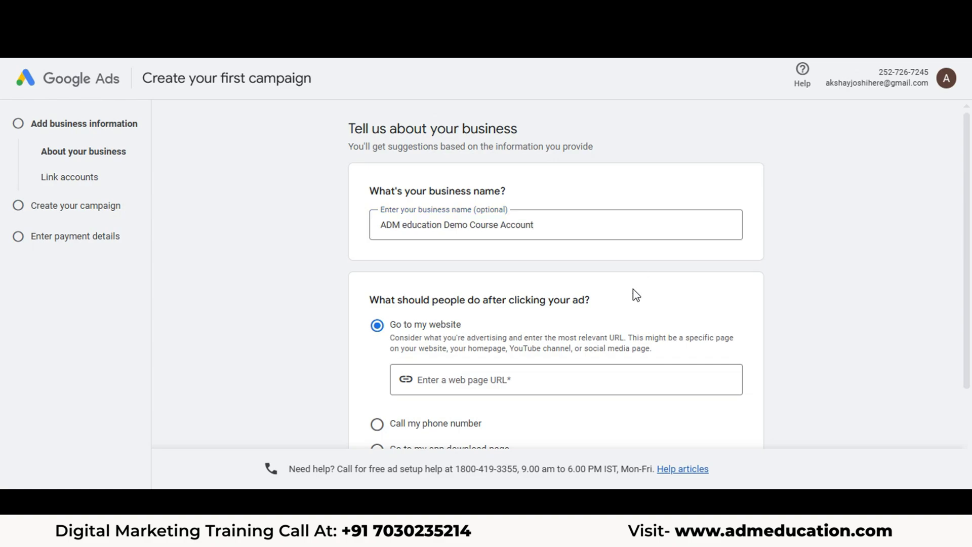
Enter admeducation.com as the web page people visit after clicking the ad, and continue to account linking.
scroll(633, 310, down, 2)
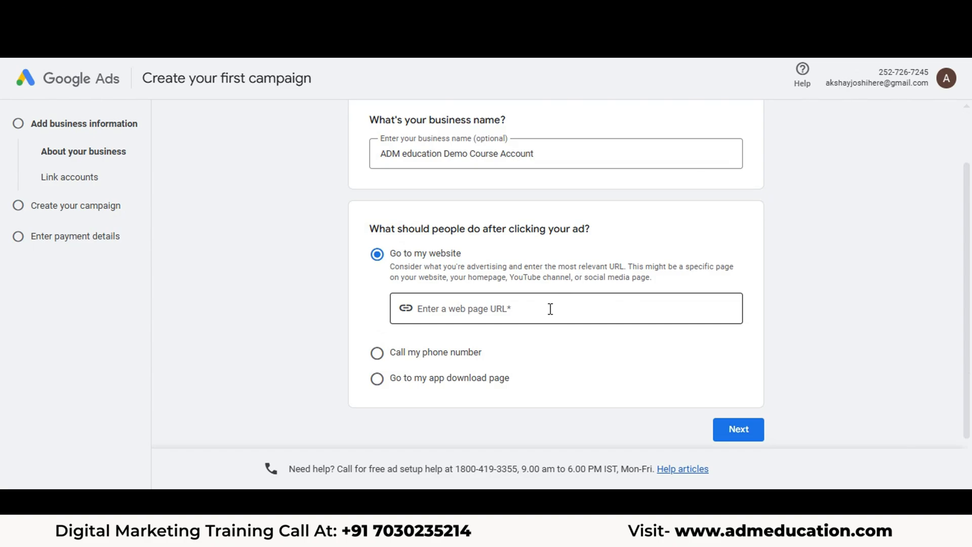
click(550, 309)
text(adm)
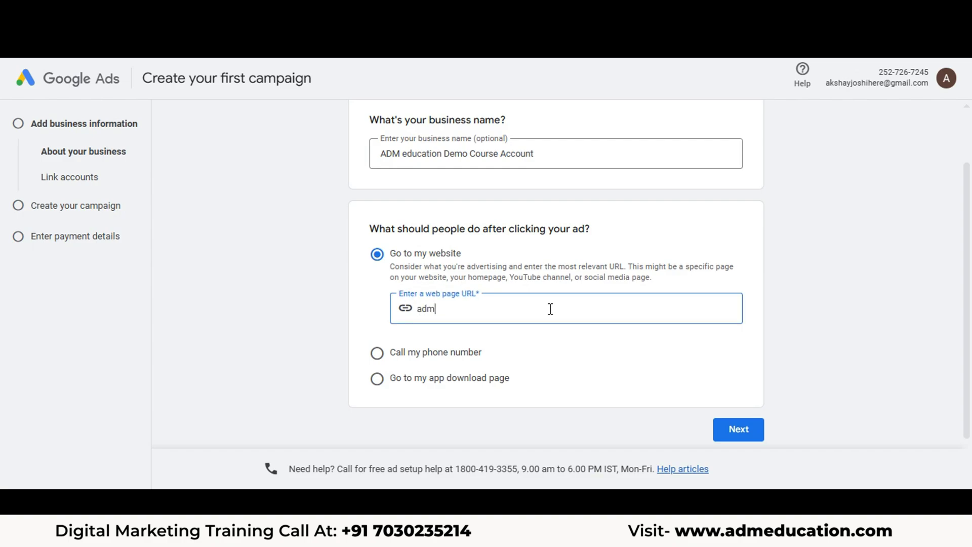
text(education.com)
click(568, 337)
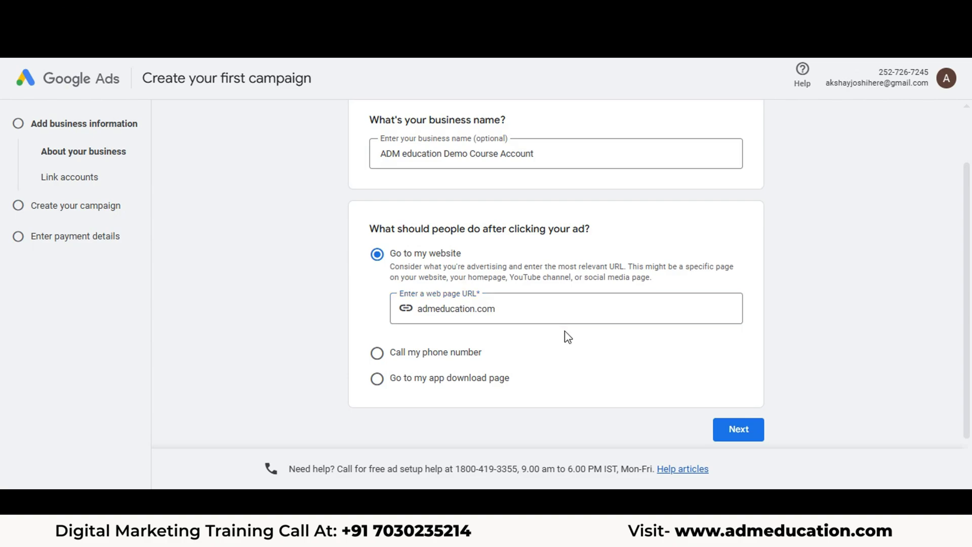
click(738, 431)
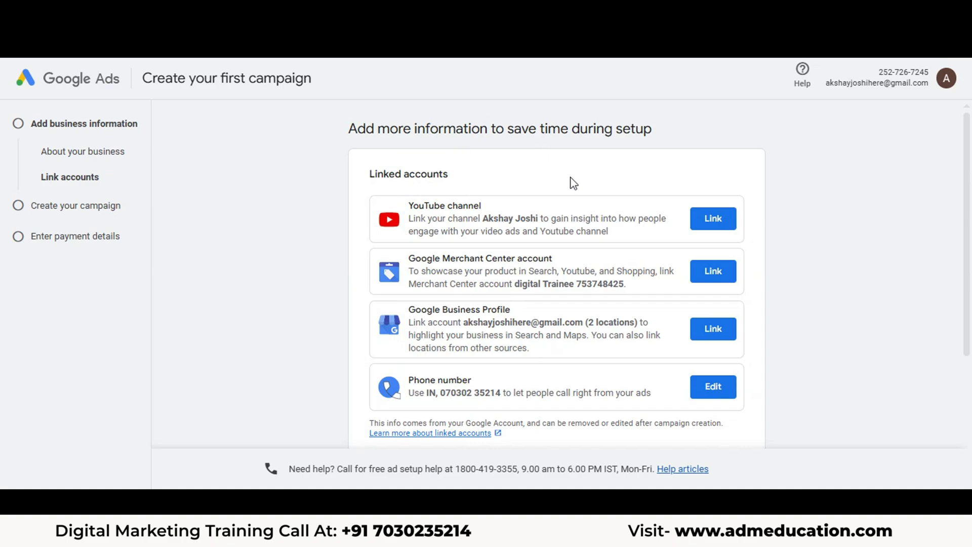
Skip linking accounts and skip choosing a campaign goal.
scroll(570, 182, down, 4)
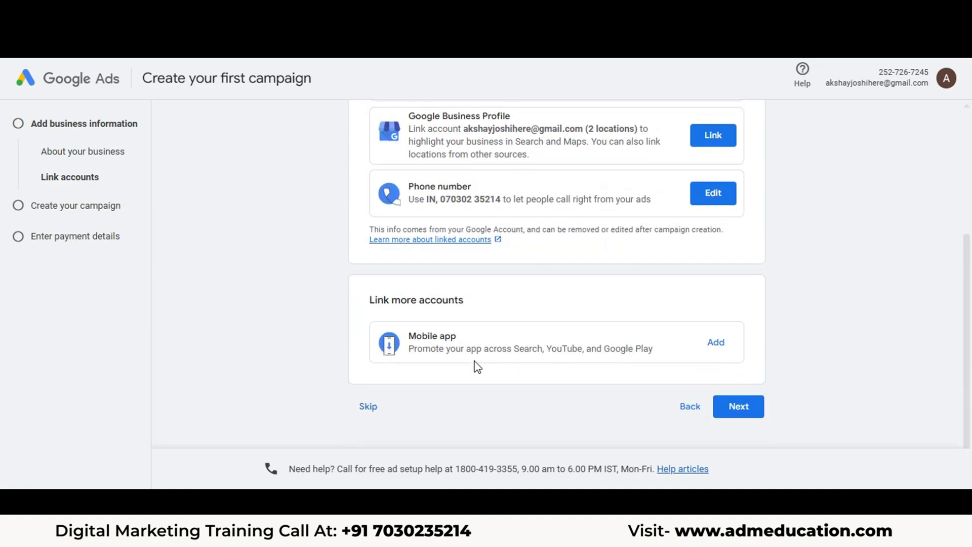
click(365, 404)
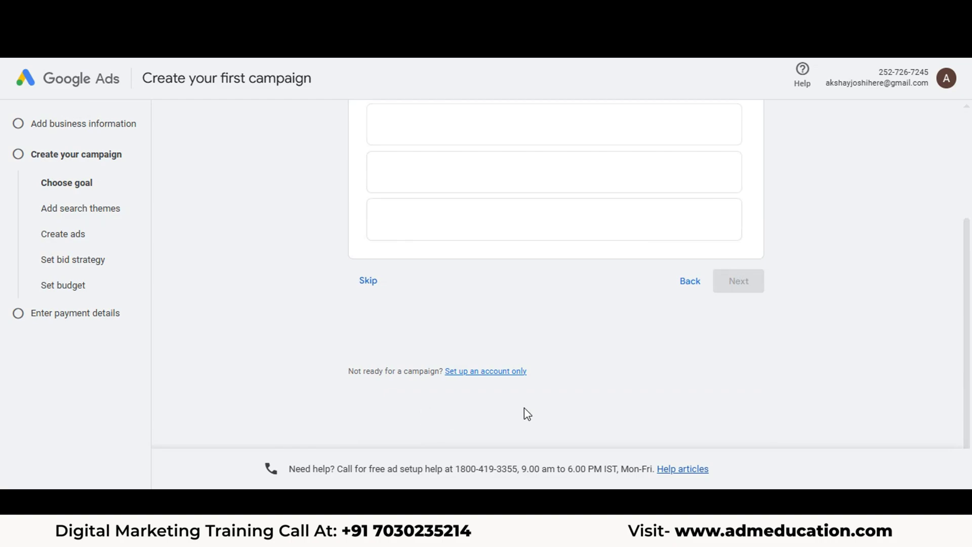
scroll(321, 297, down, 2)
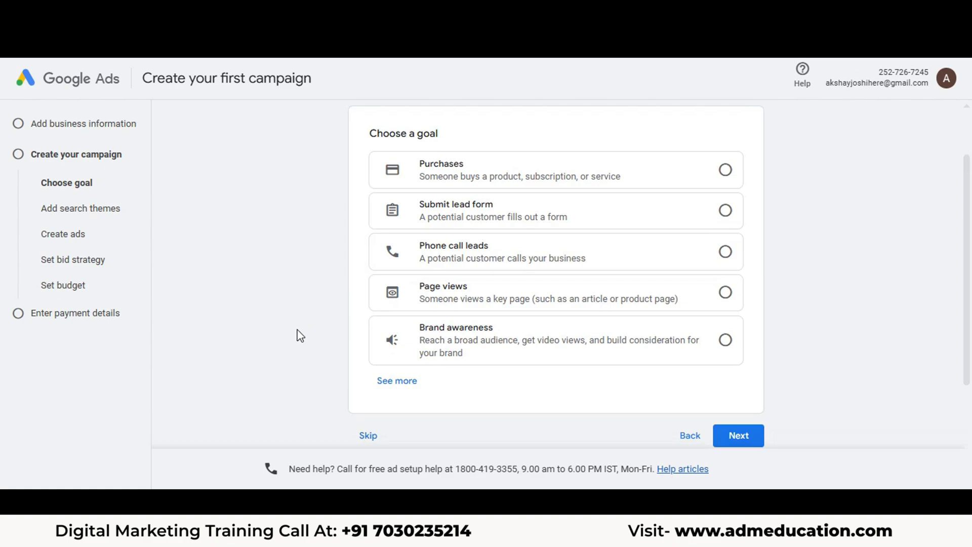
click(368, 436)
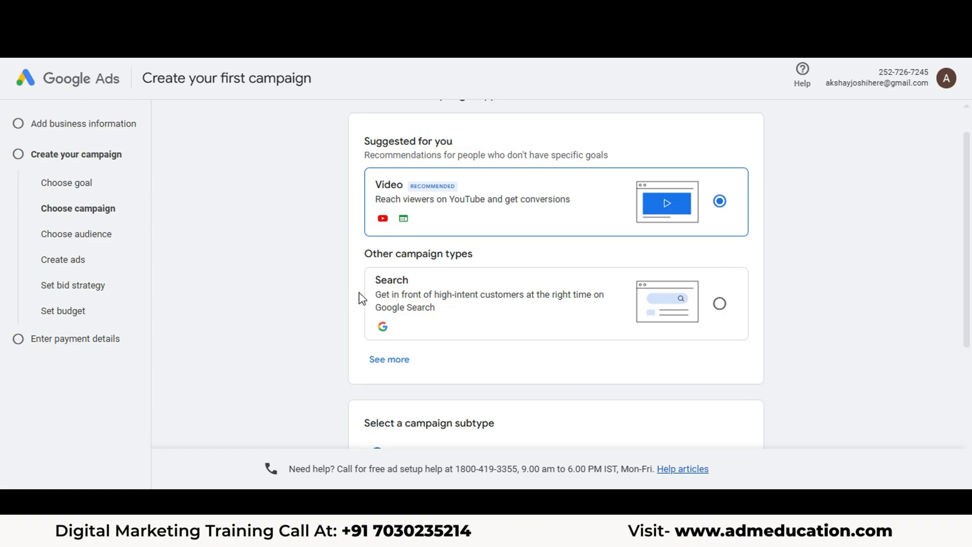
Skip the campaign type selection and leave campaign creation to go straight to the account settings.
scroll(361, 298, down, 5)
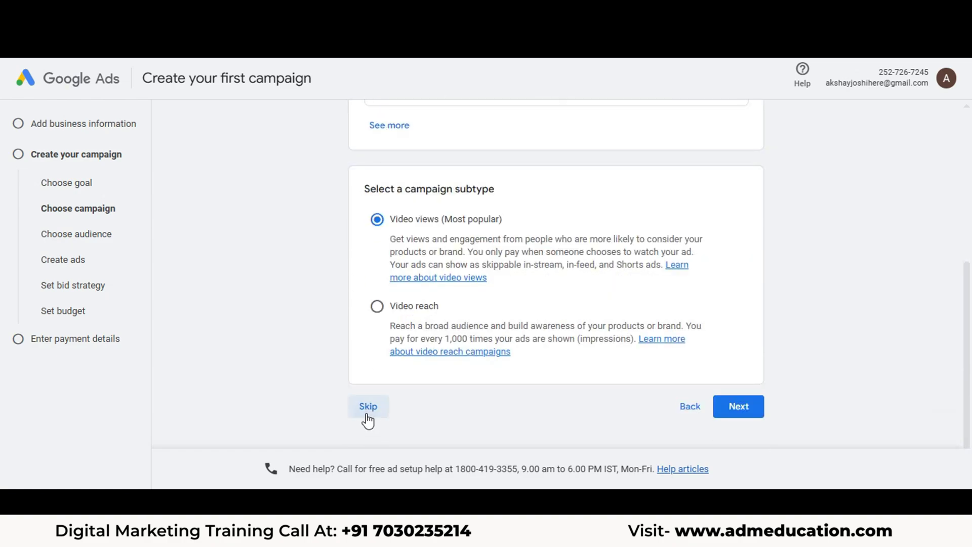
click(367, 407)
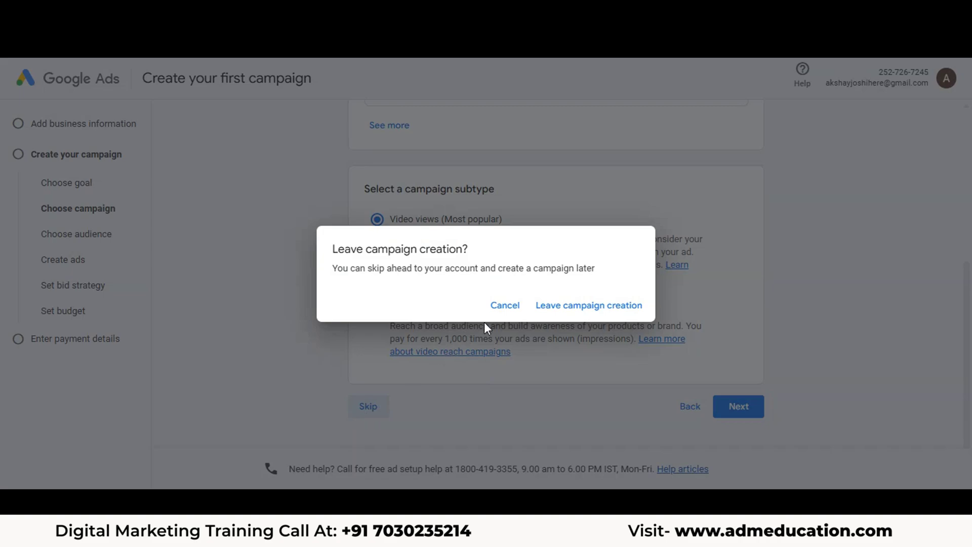
click(580, 314)
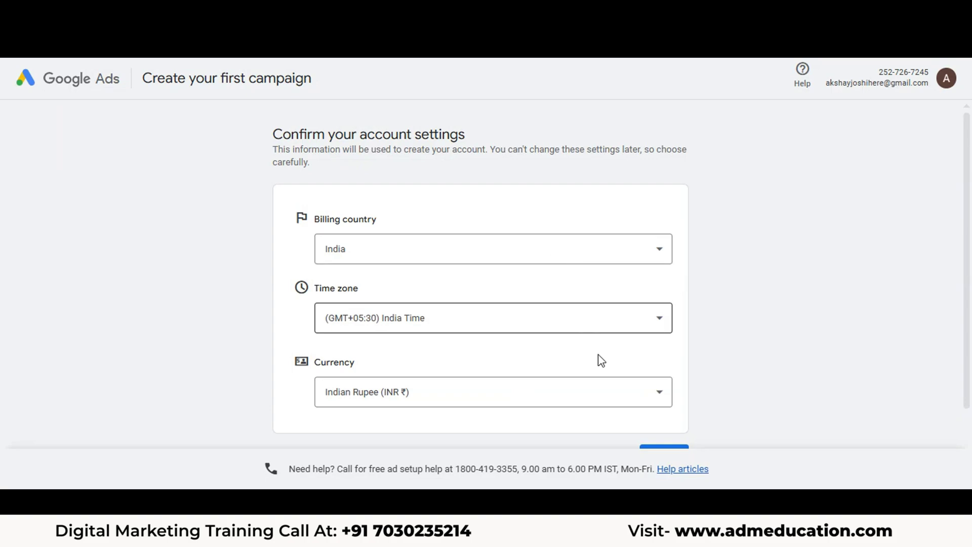
Accept India as billing country, (GMT+05:30) India Time as time zone and Indian Rupee as currency for the account.
triple_click(358, 138)
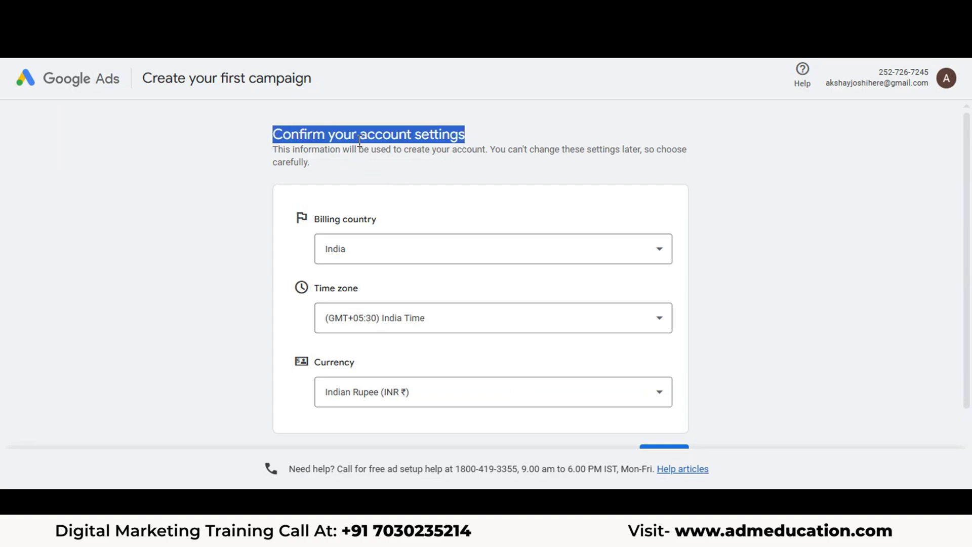
click(423, 217)
scroll(473, 284, down, 2)
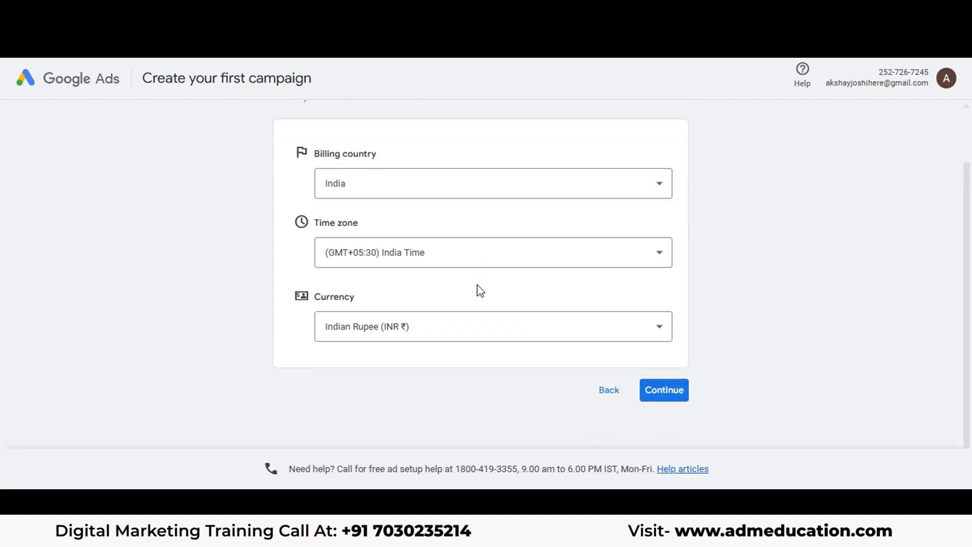
click(661, 400)
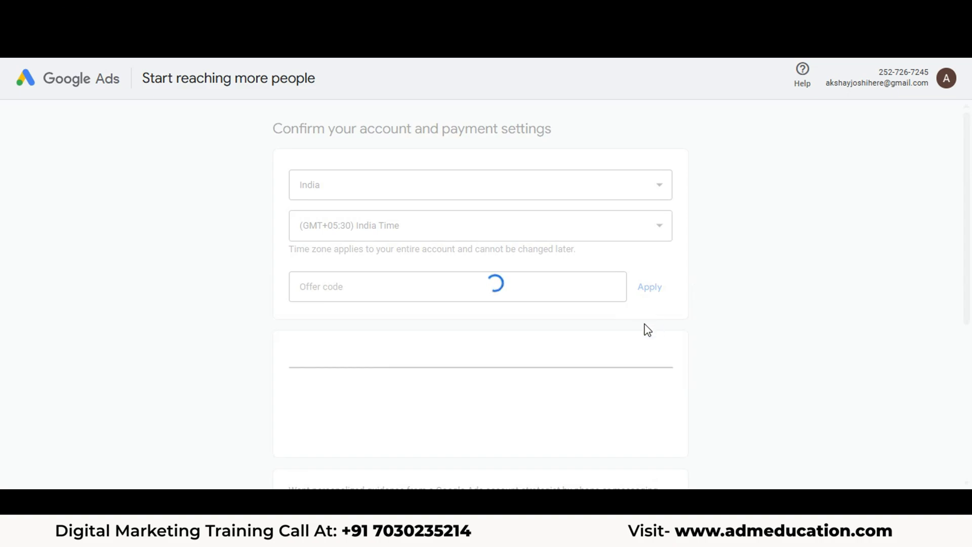
Change the payment method in the payment settings to Pay with Bank transfer.
scroll(692, 353, down, 4)
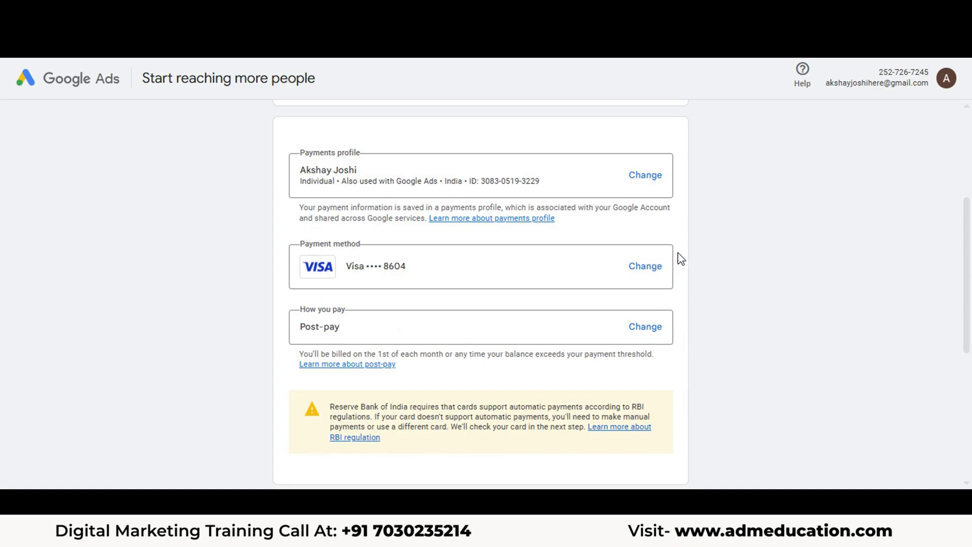
scroll(681, 259, up, 4)
scroll(580, 276, down, 1)
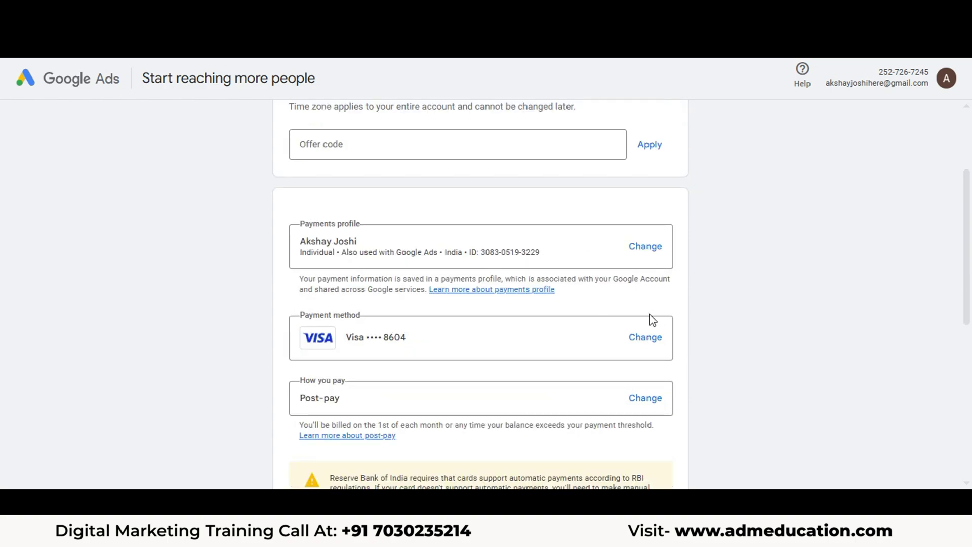
click(652, 350)
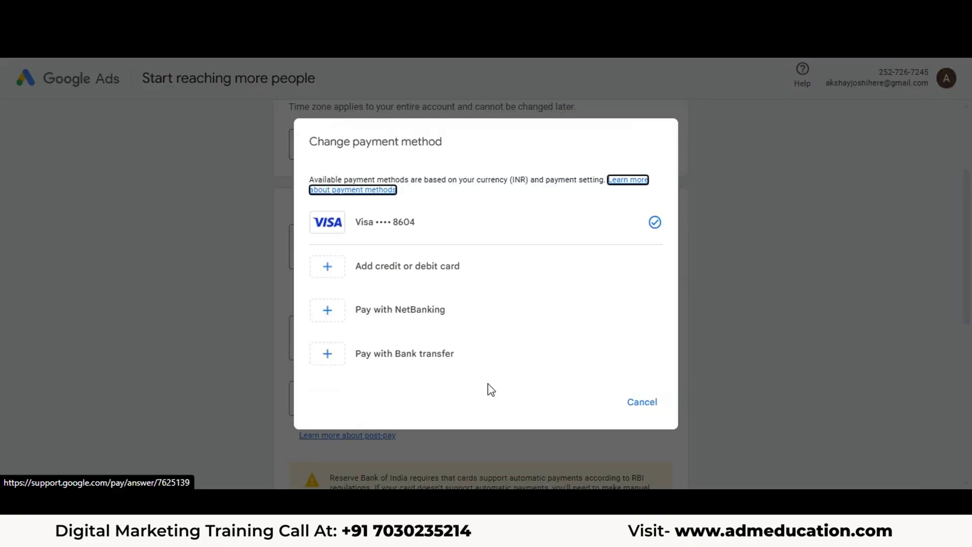
click(415, 365)
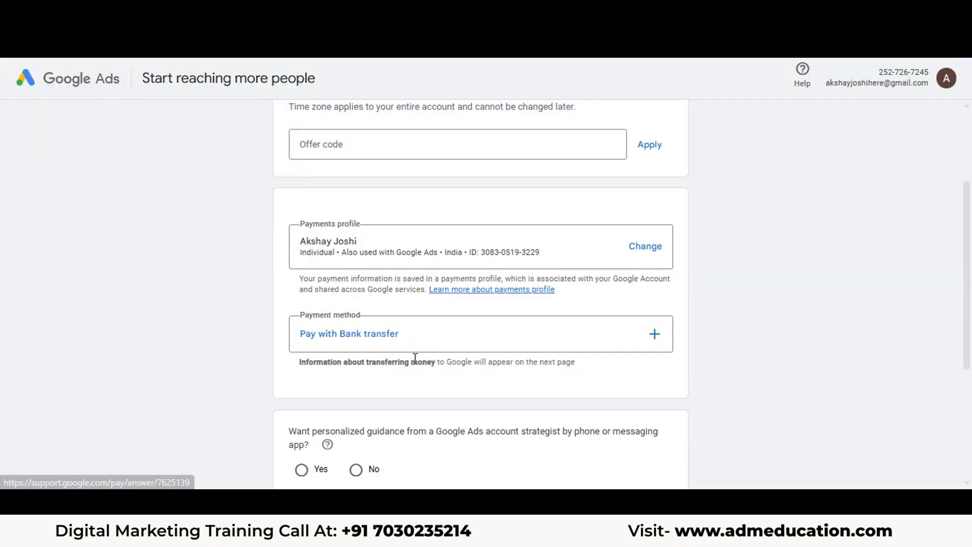
Decline personalized guidance from an account strategist, submit the payment settings and review the bank transfer information.
scroll(515, 364, down, 3)
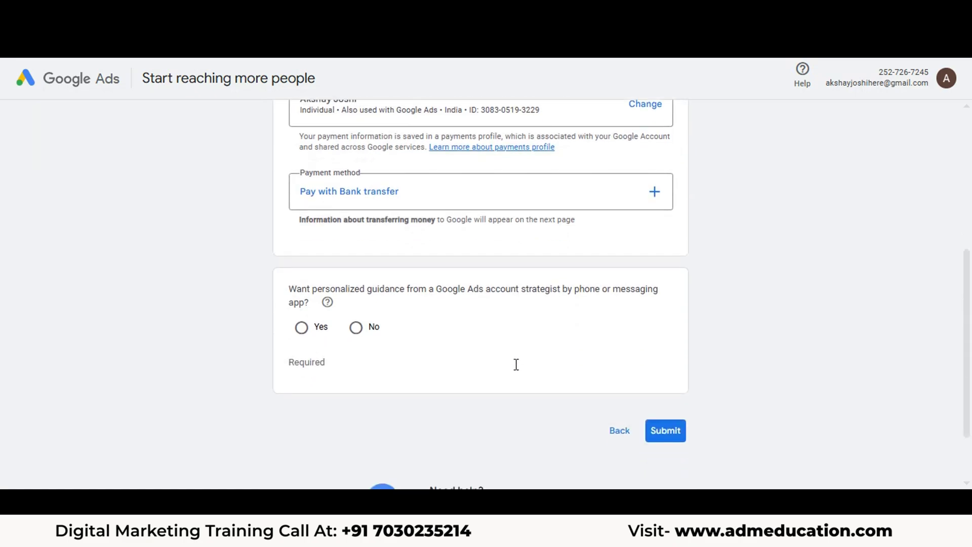
click(356, 328)
click(670, 433)
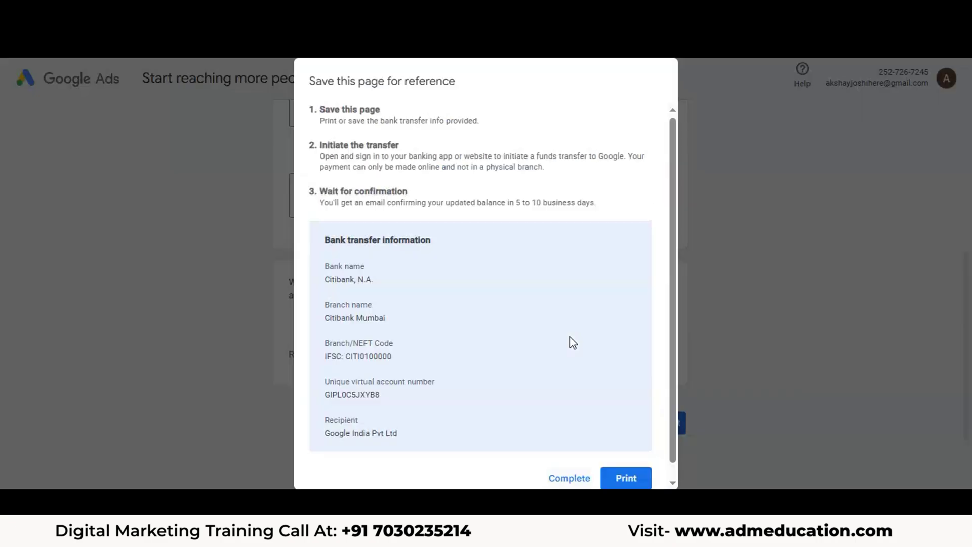
scroll(515, 304, down, 1)
scroll(515, 303, up, 1)
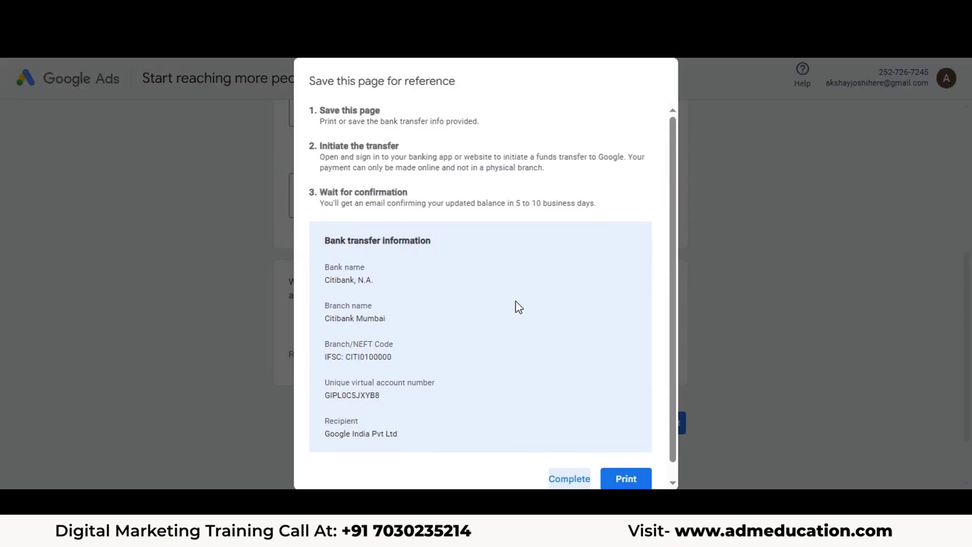
Complete the bank transfer information page and continue from the account creation confirmation to advertiser verification.
scroll(515, 304, down, 1)
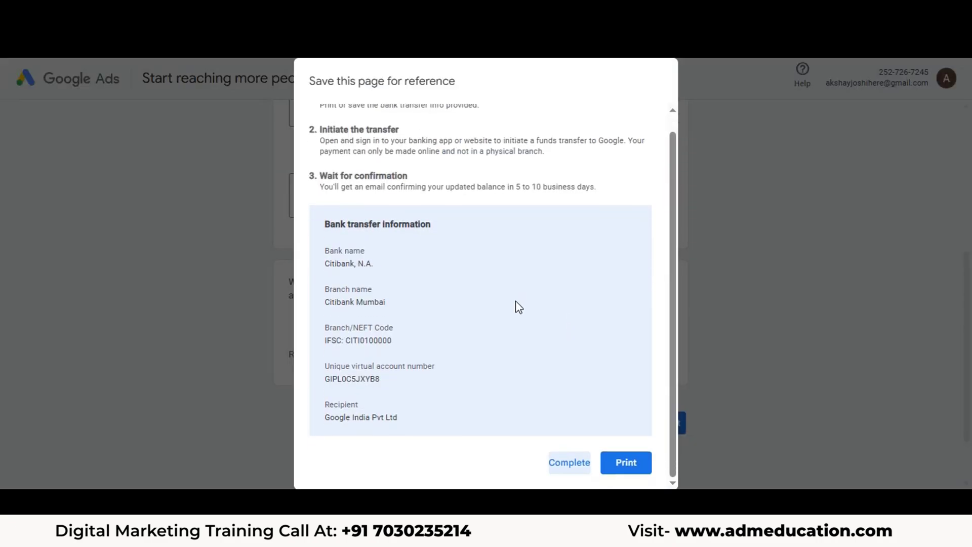
click(586, 465)
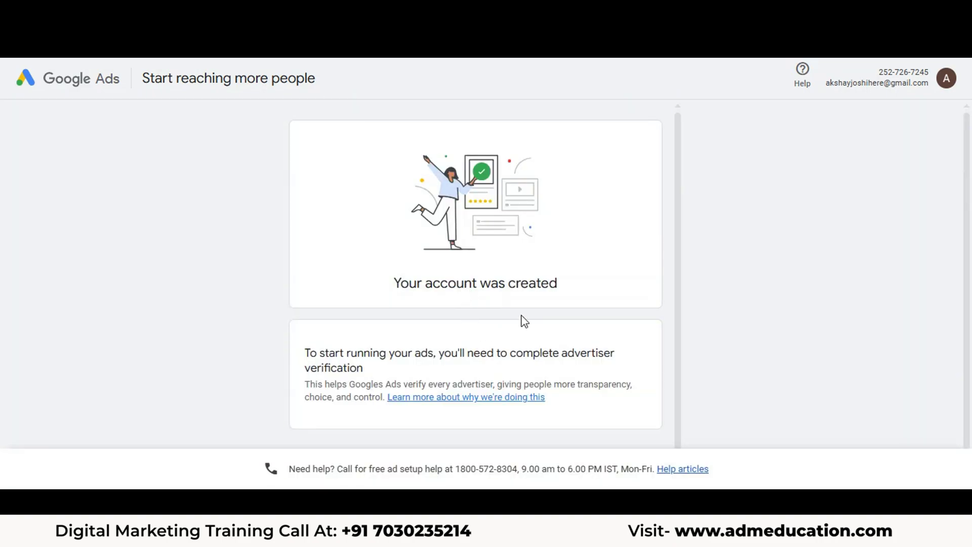
scroll(582, 321, down, 1)
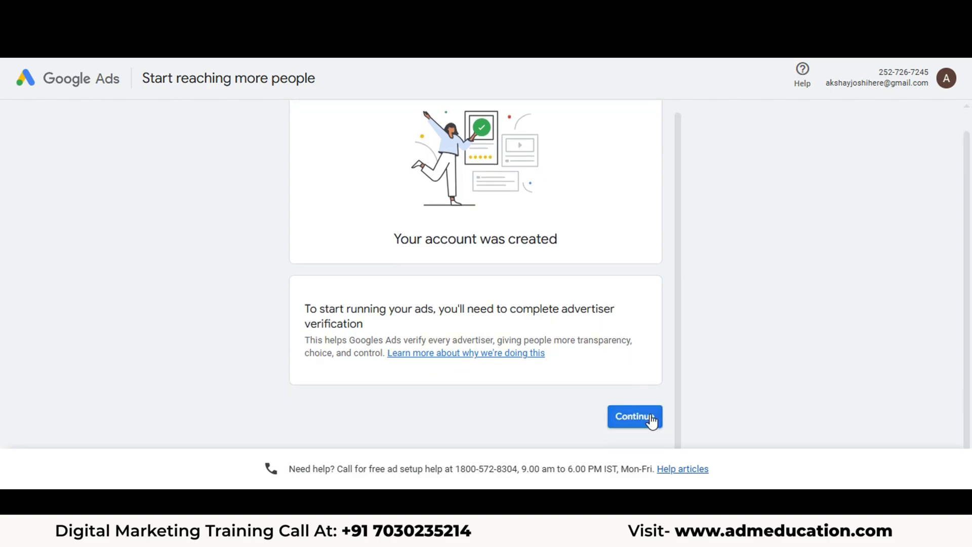
click(651, 416)
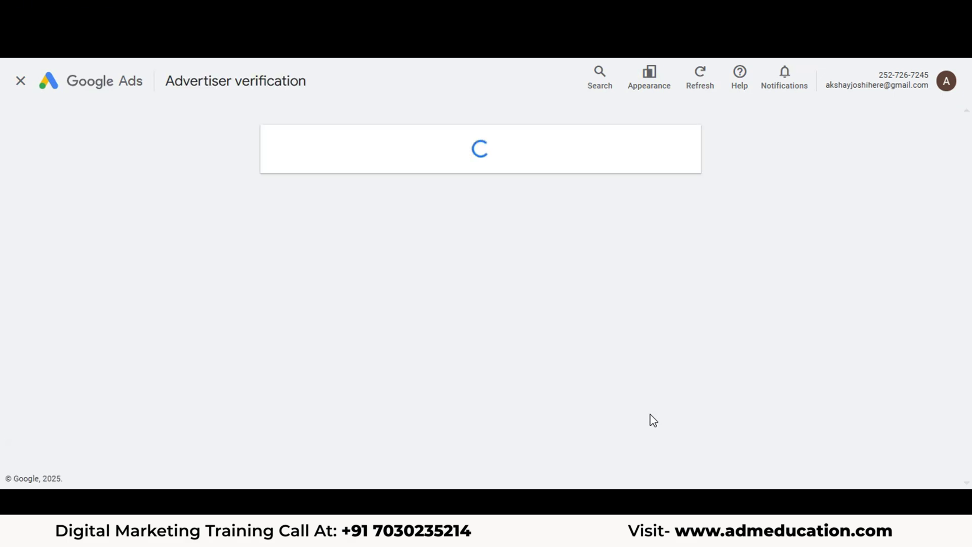
Answer No to mostly managing ads for clients, choose "No, an agency pays and invoices us" as the payer, and save the verification answers.
scroll(579, 329, down, 3)
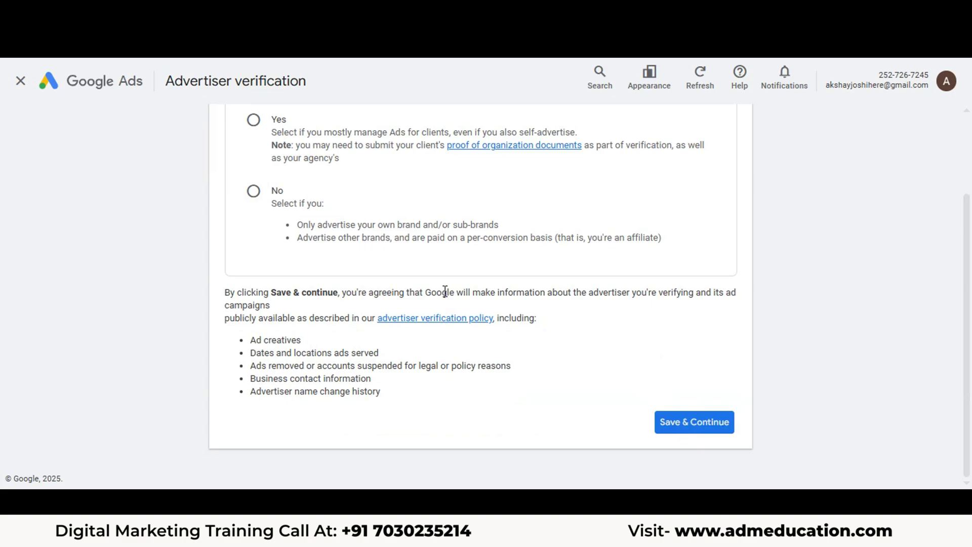
click(252, 191)
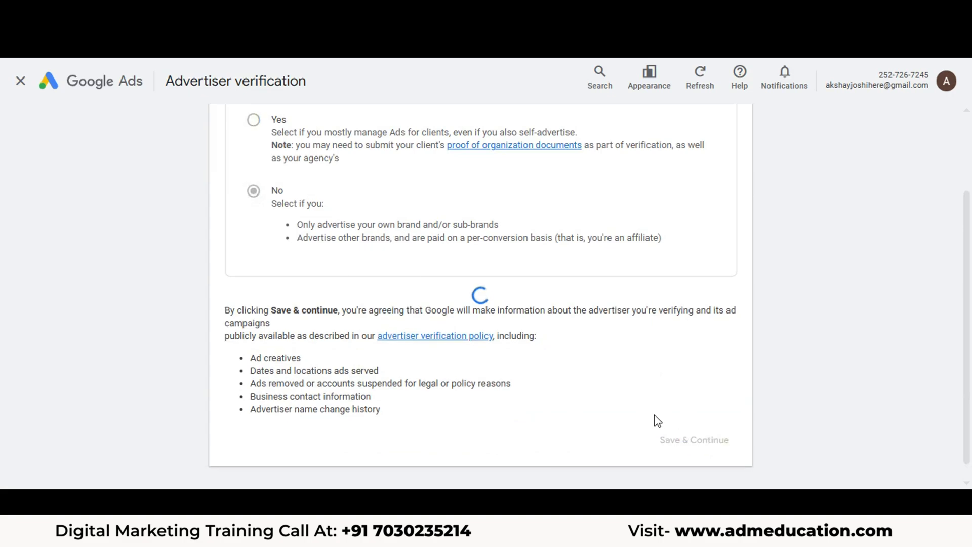
scroll(649, 394, down, 3)
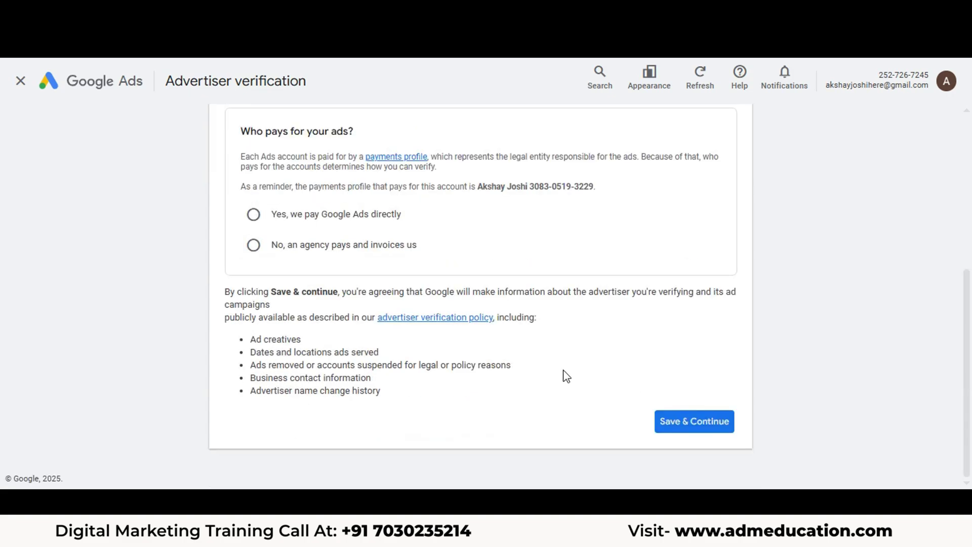
click(253, 245)
click(685, 431)
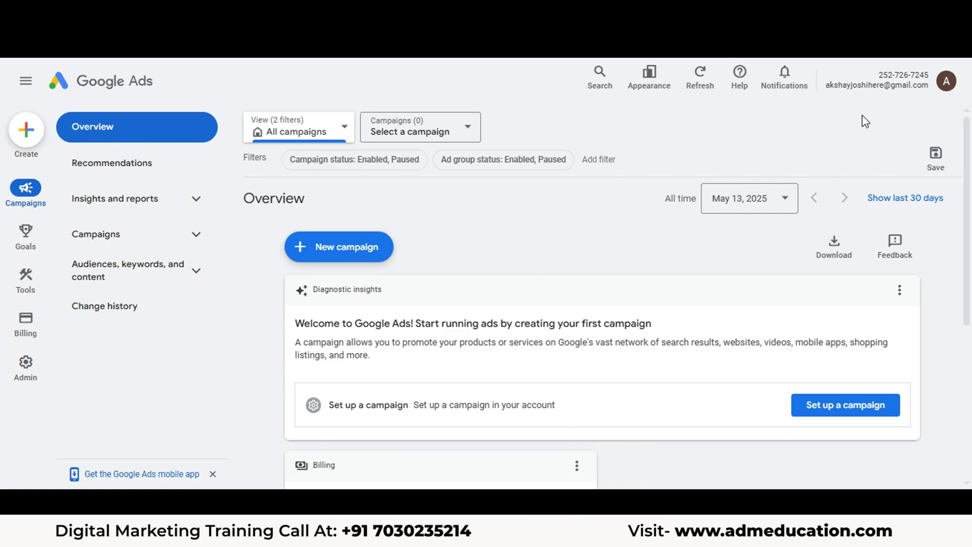
Highlight the new account's customer ID on the Overview page to point it out, and clear the selection.
triple_click(903, 76)
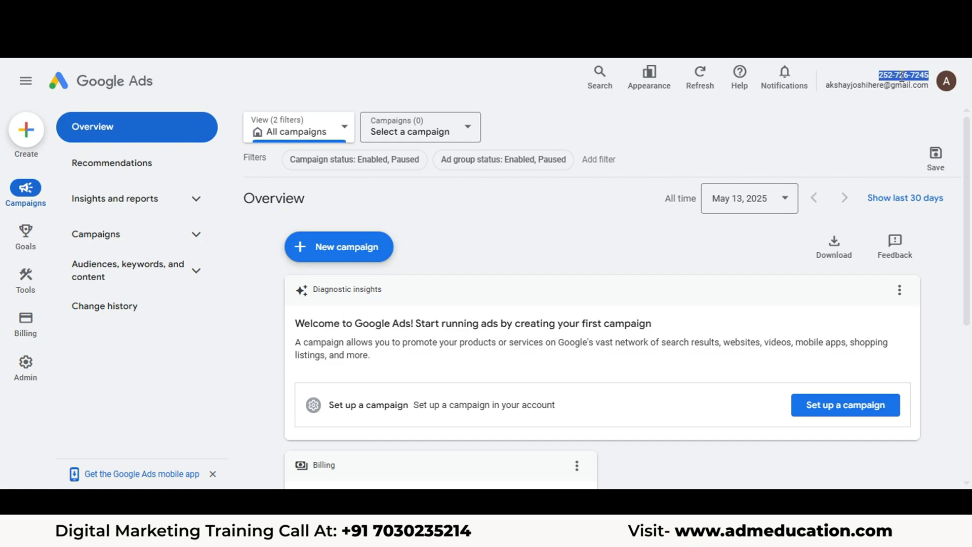
click(508, 262)
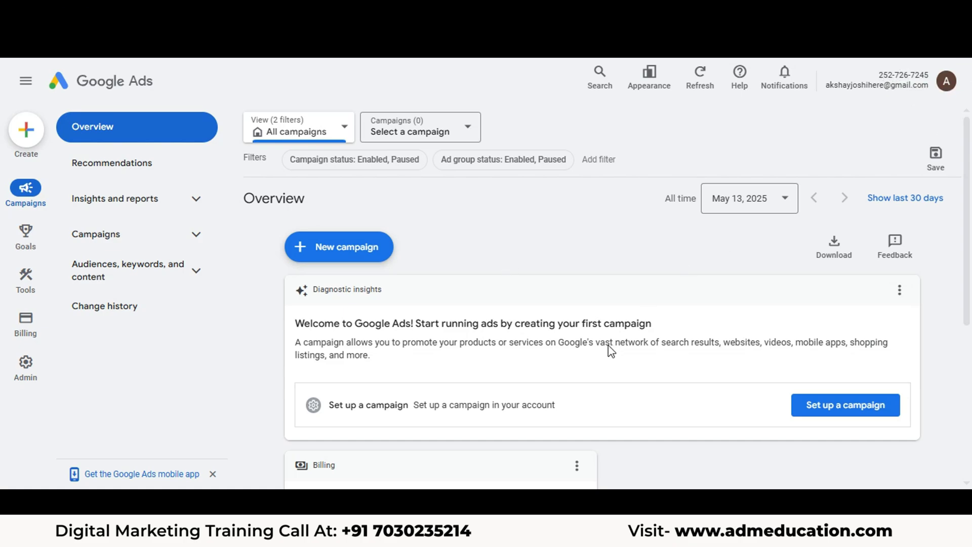
triple_click(892, 76)
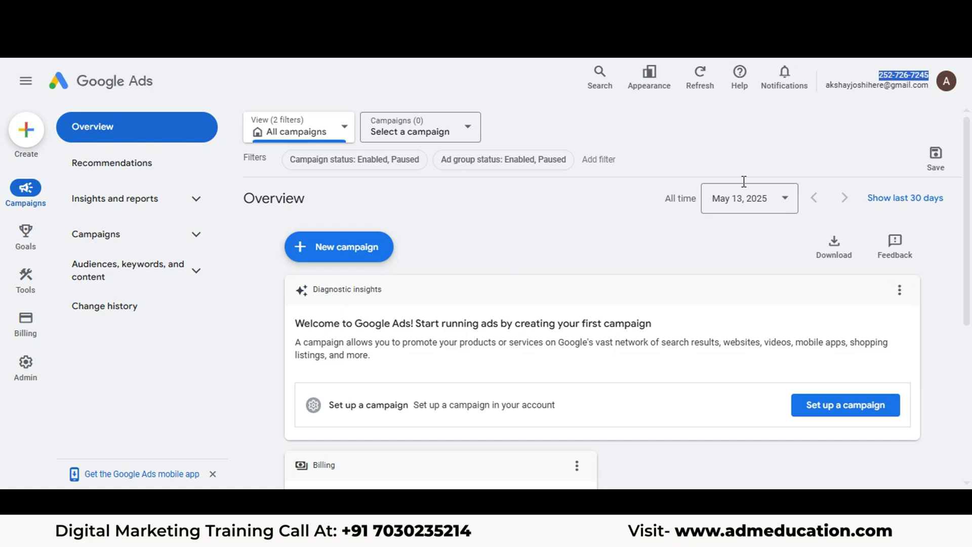
click(609, 267)
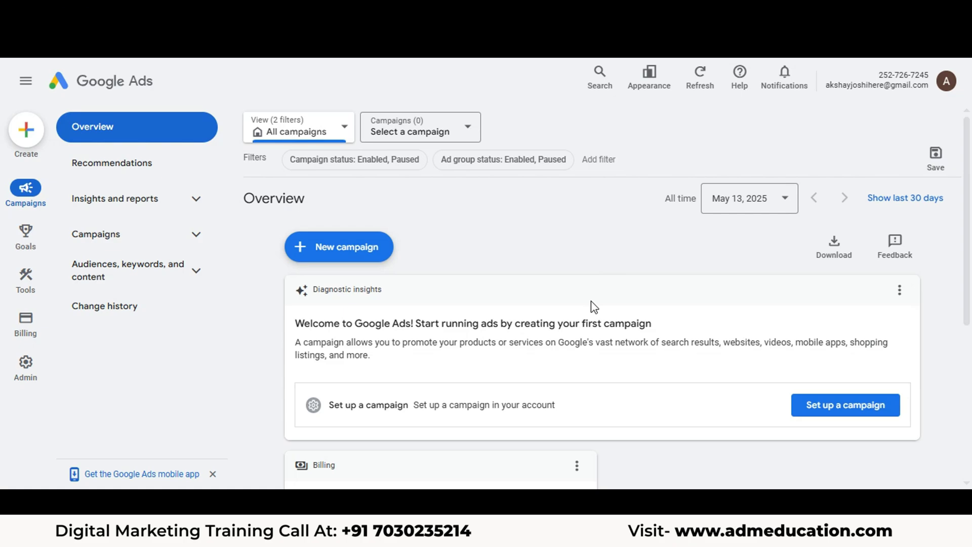
Save the account name as ADM education Demo Course Account in the account preferences and go back to the campaigns section.
click(28, 368)
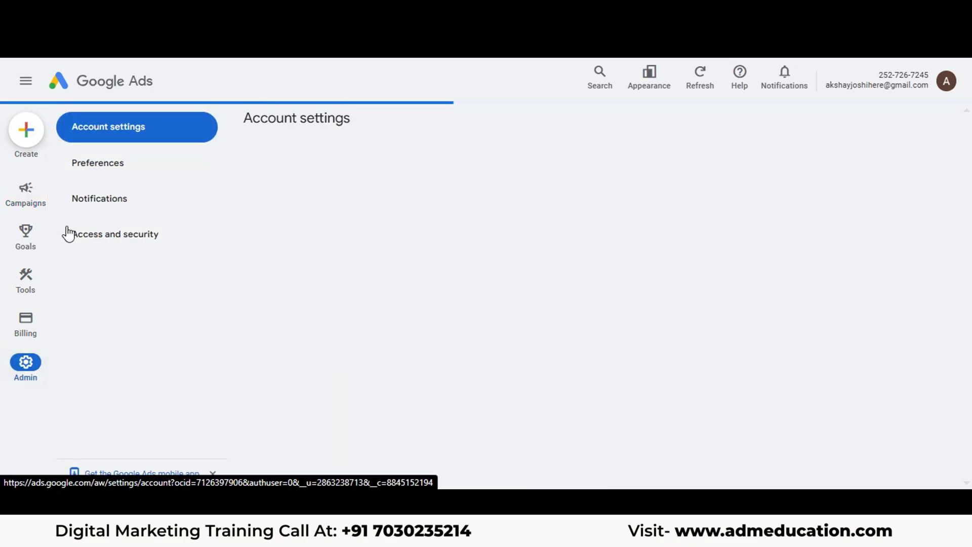
click(102, 166)
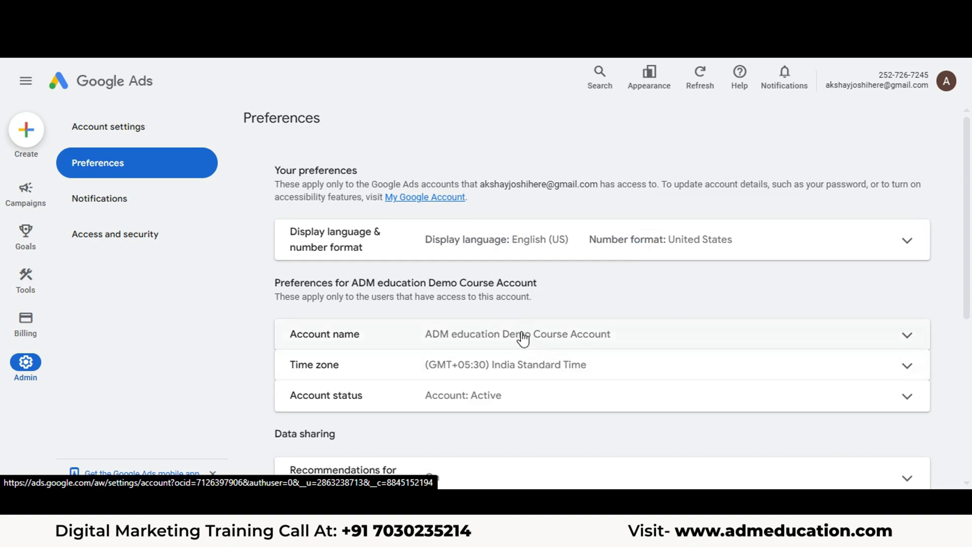
click(442, 346)
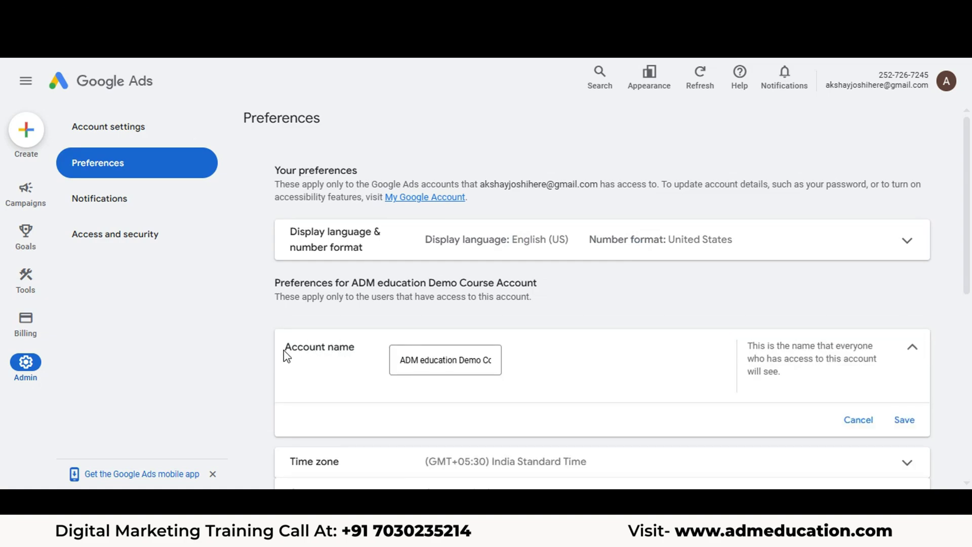
click(451, 360)
key(ctrl+a)
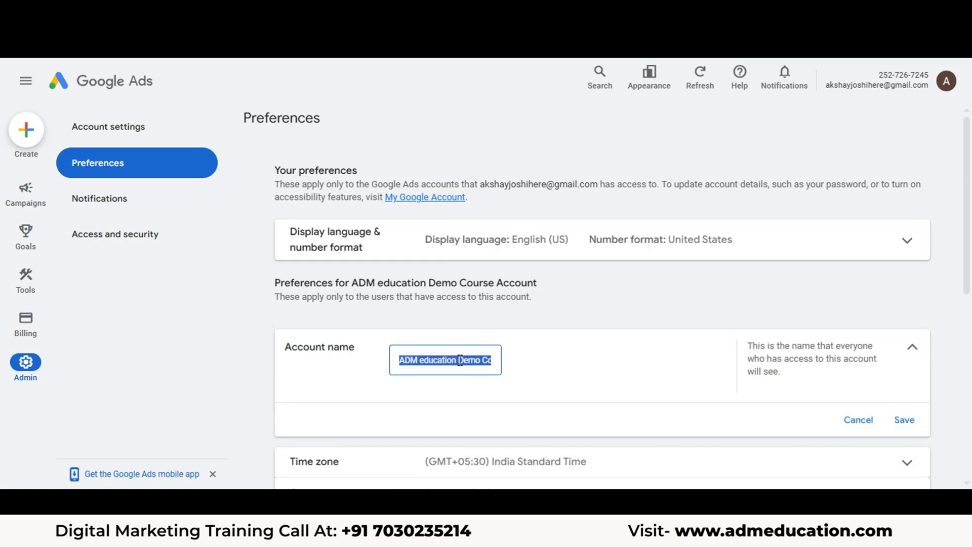
key(Right)
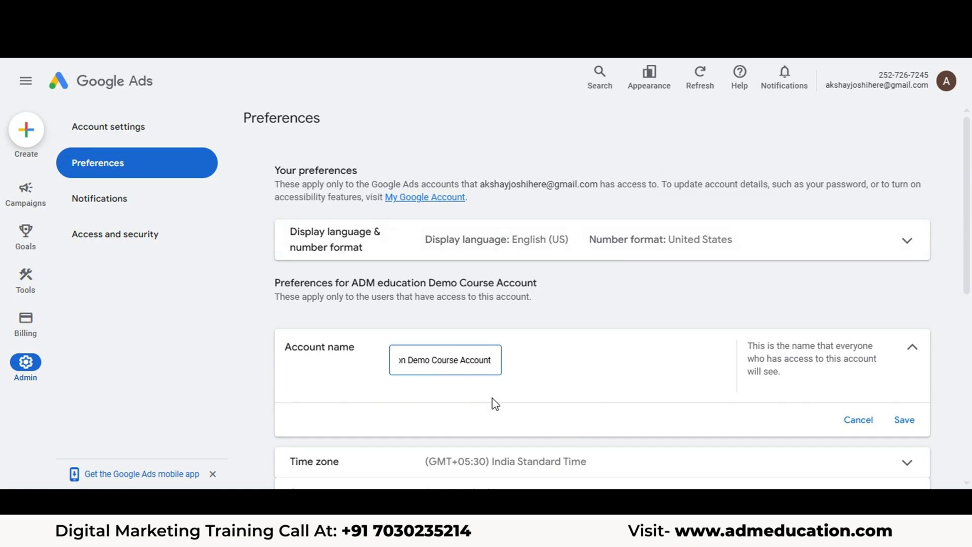
click(904, 424)
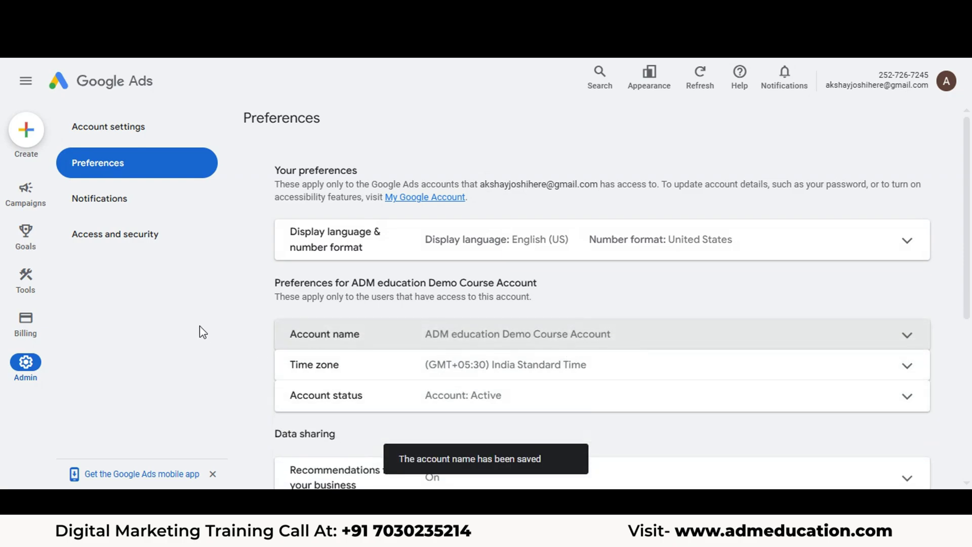
click(30, 210)
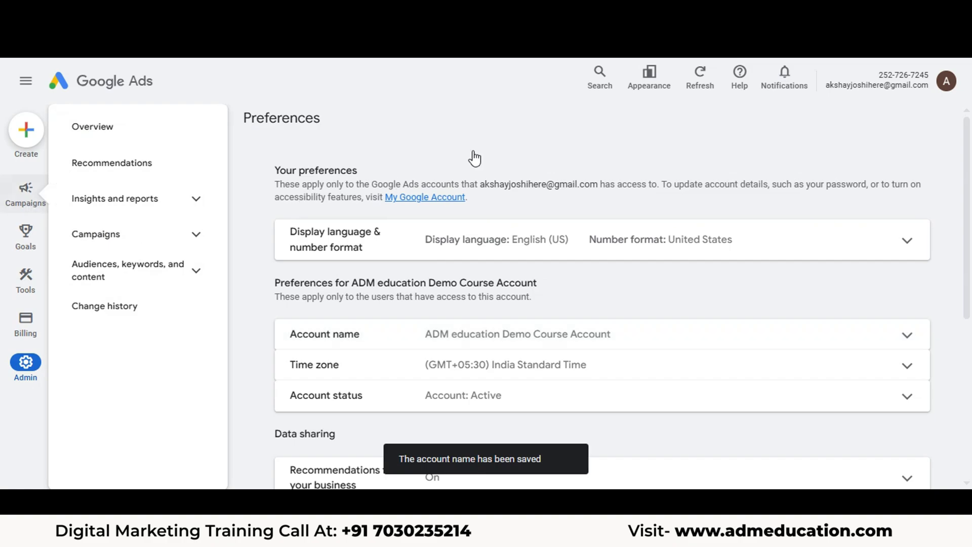